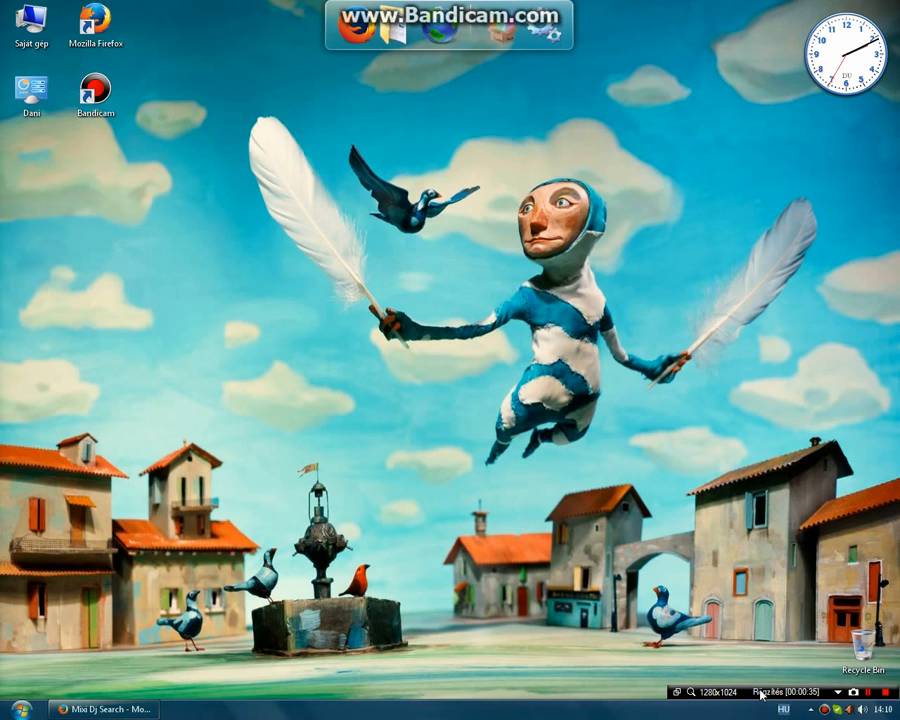
click(142, 711)
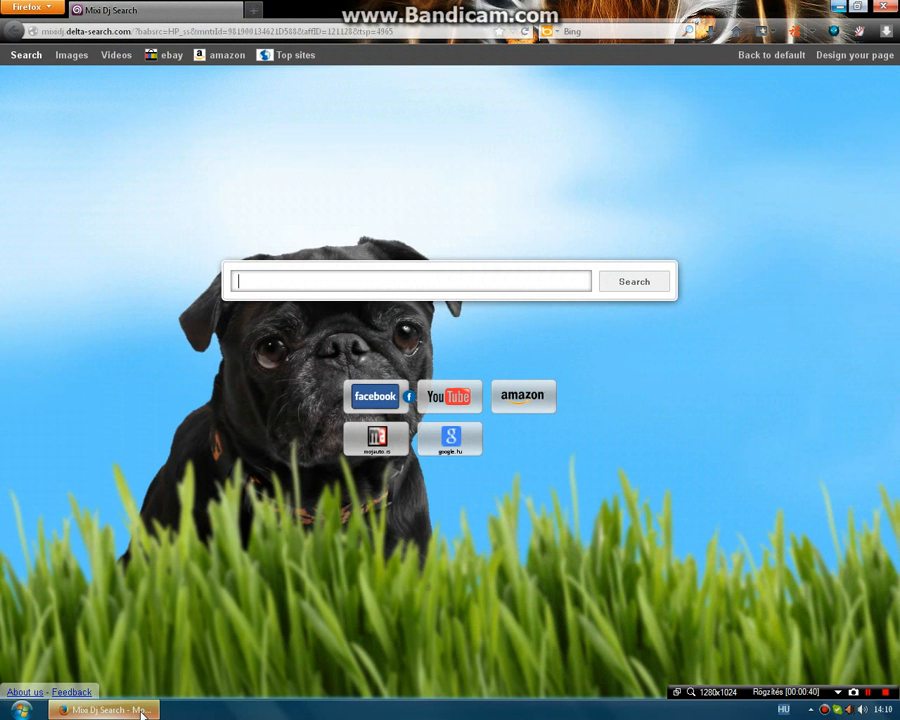
click(466, 449)
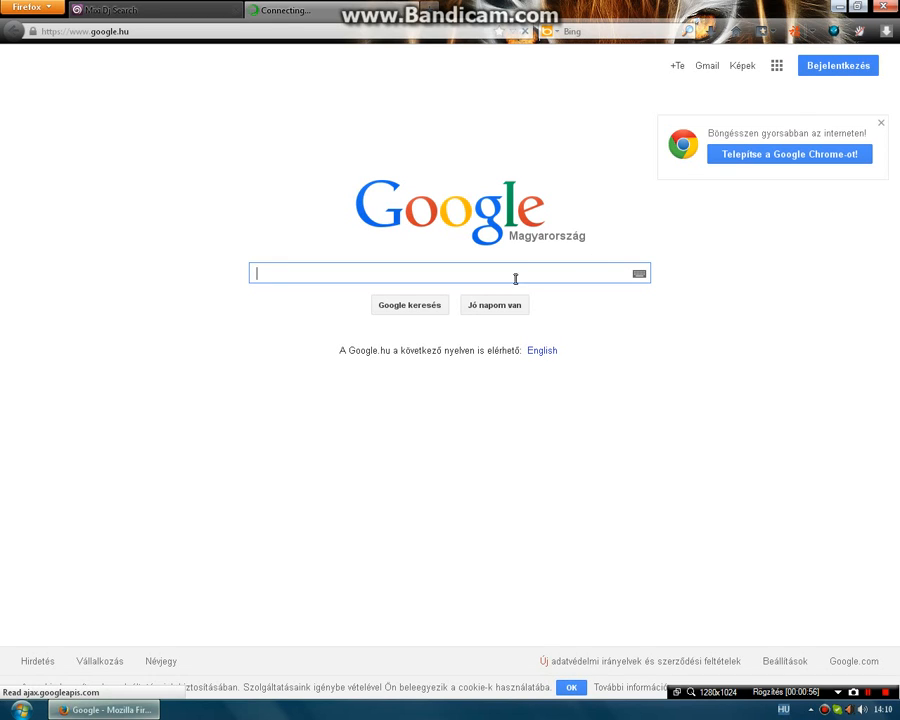
click(464, 269)
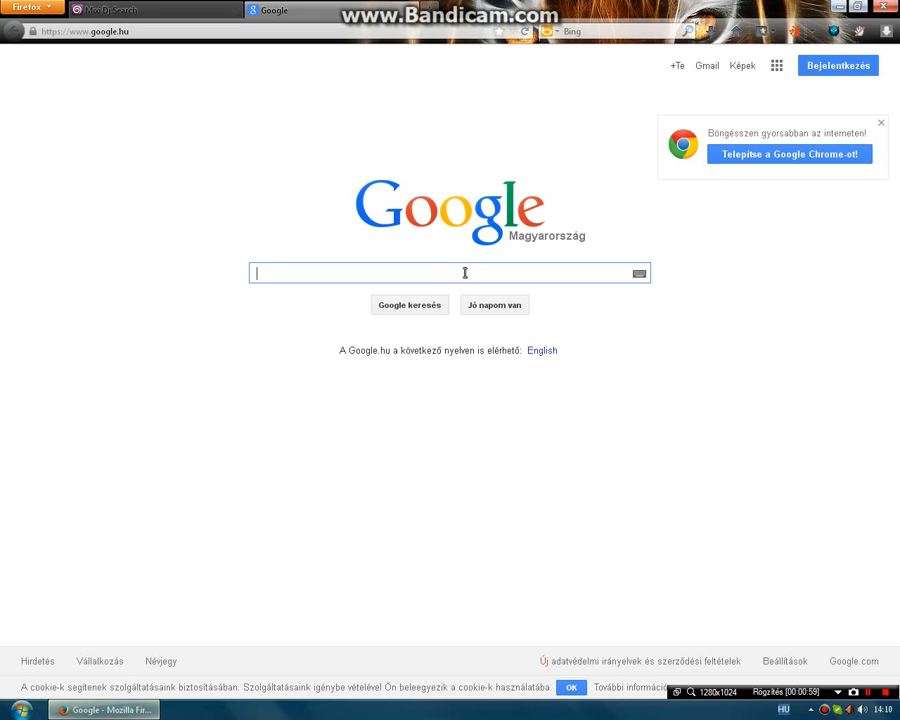
text(www.)
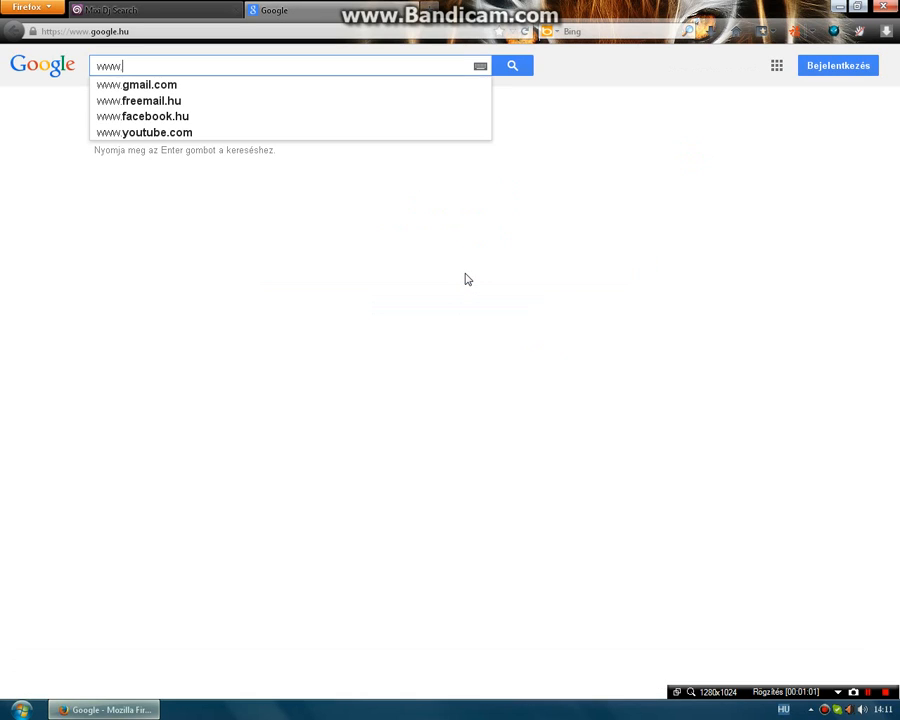
text(bandi)
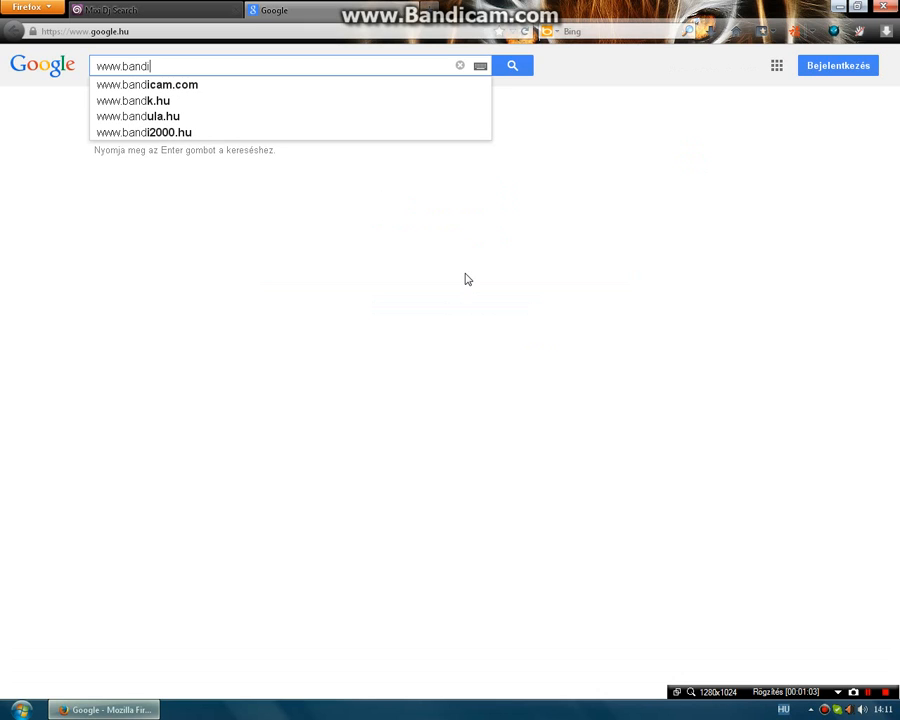
text(cam)
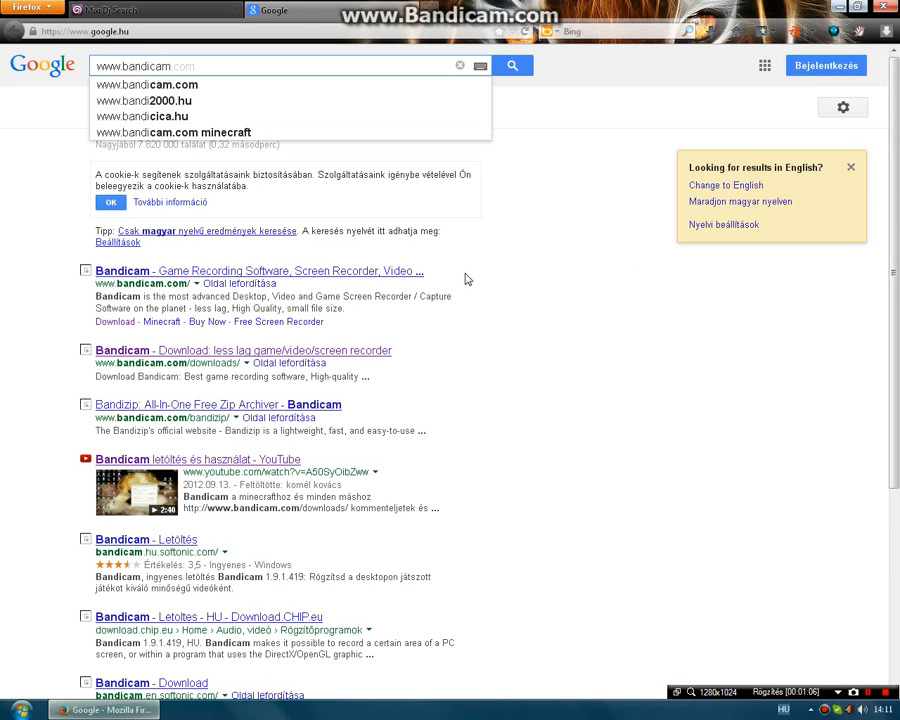
text(.com)
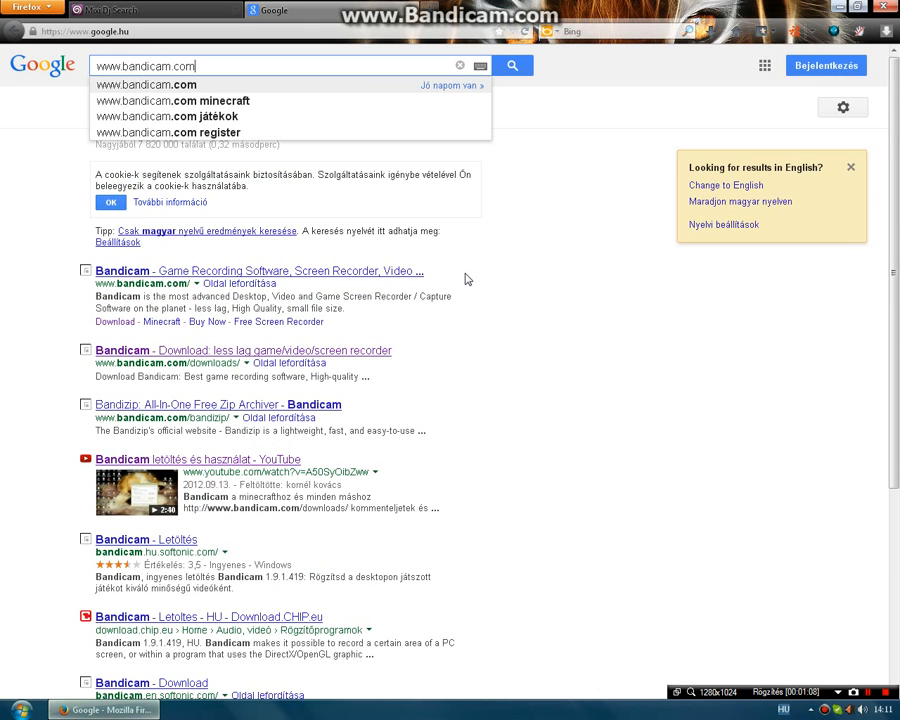
key(Return)
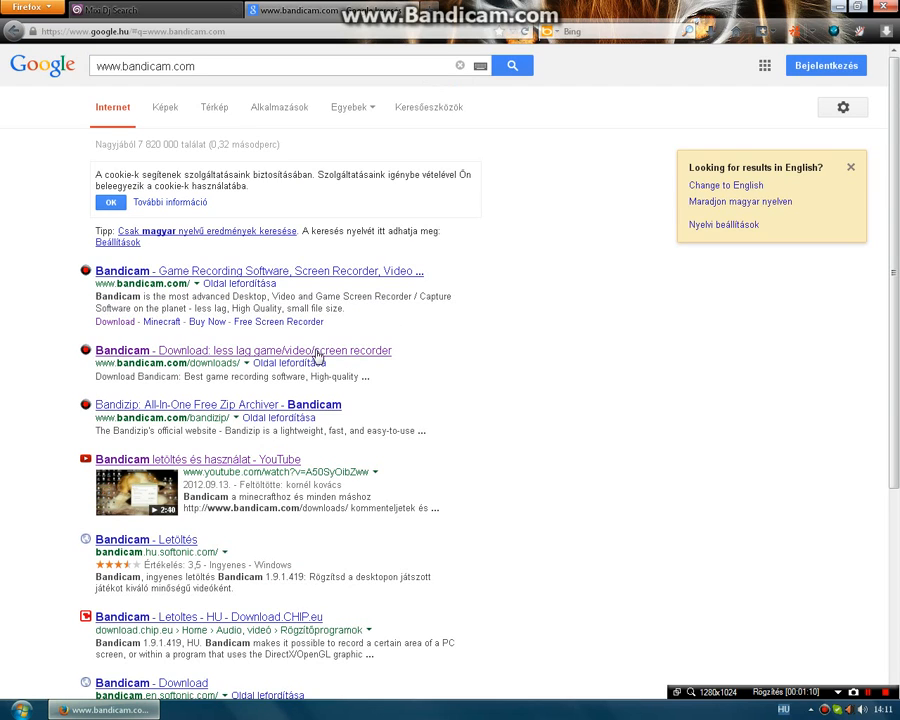
- Open the Bandicam download page from the search results and review its registered versus unregistered version comparison
click(267, 355)
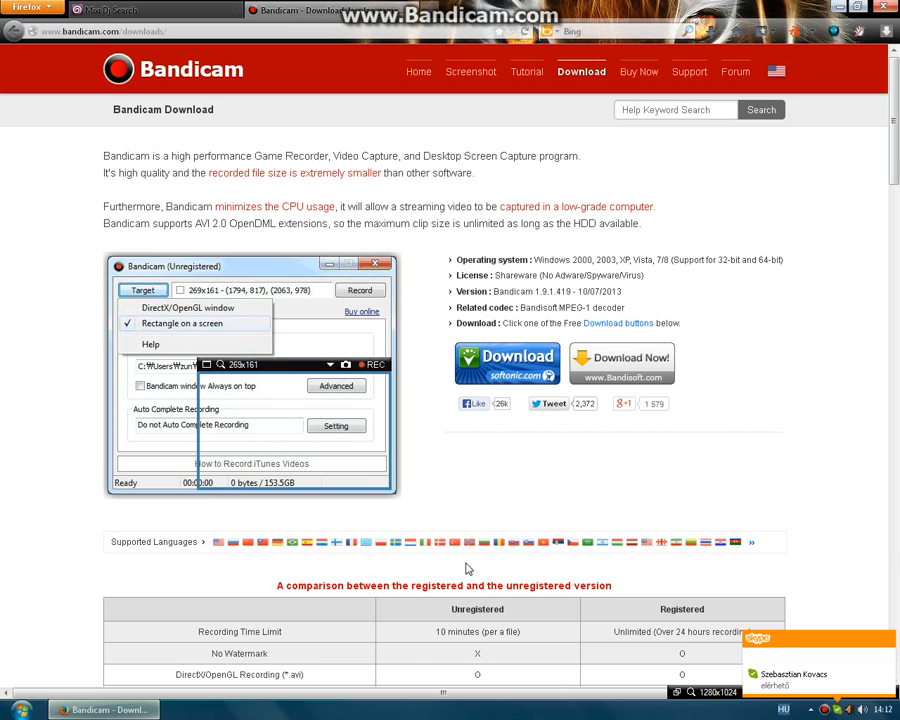
scroll(468, 567, down, 3)
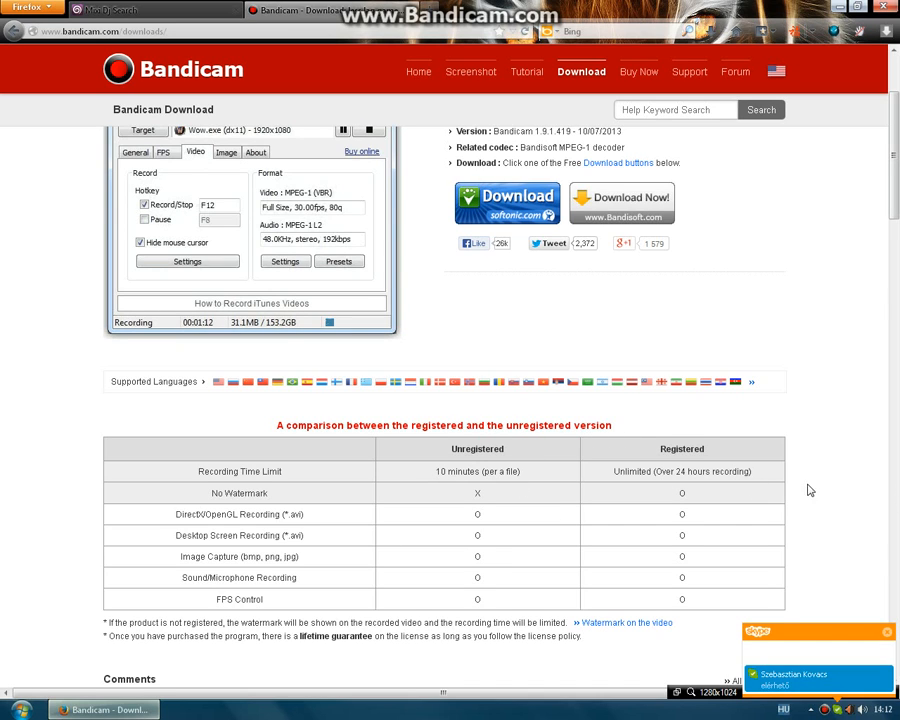
scroll(848, 525, up, 3)
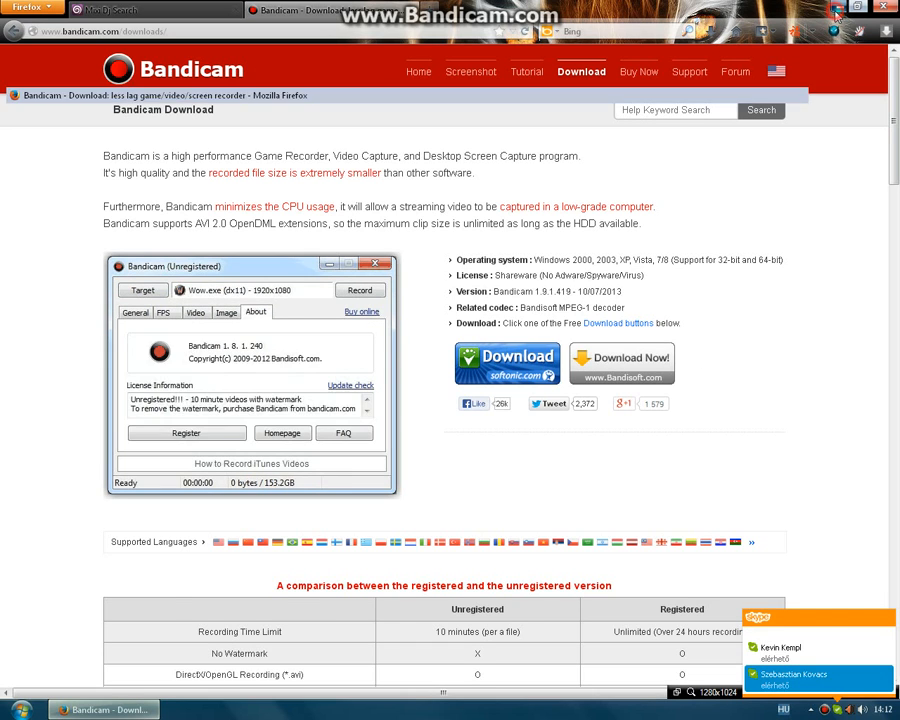
key(super+d)
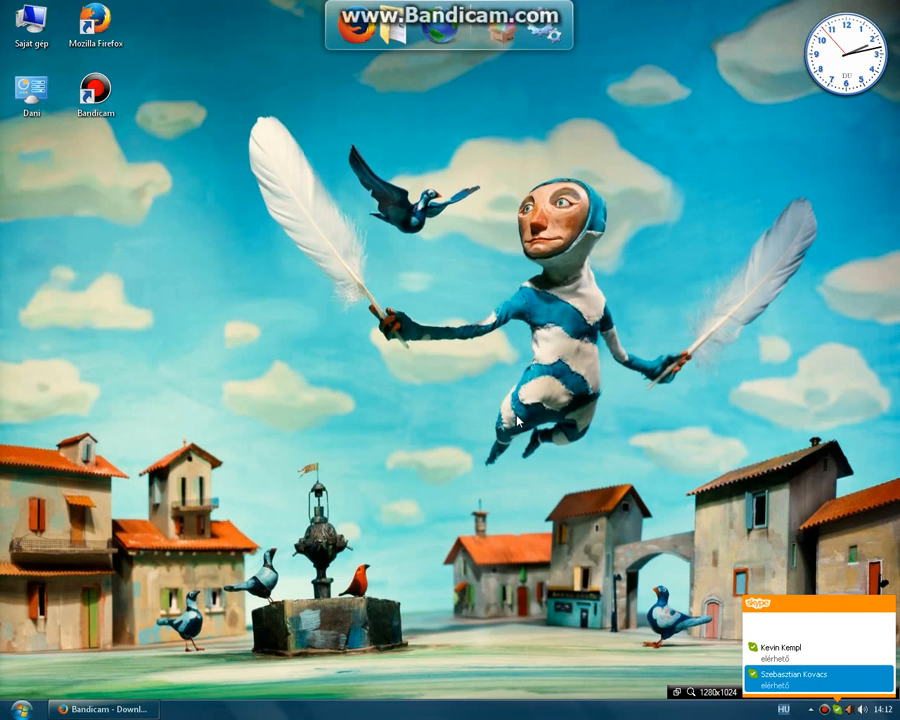
click(115, 710)
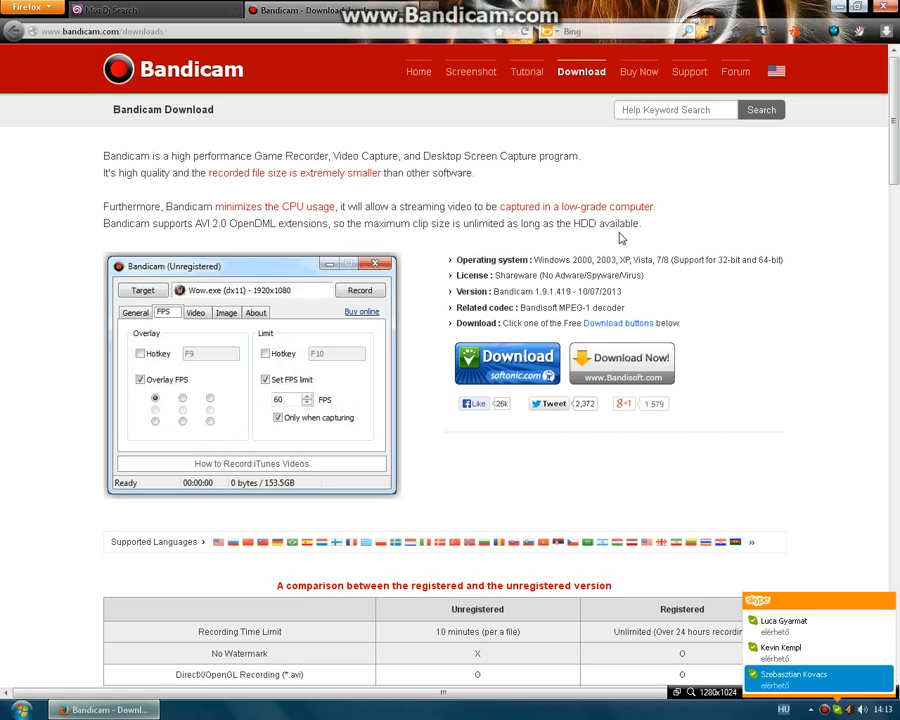
- Check Firefox's download history for the Bandicam installer bdcamsetup.exe, and close the Library window
key(ctrl+shift+y)
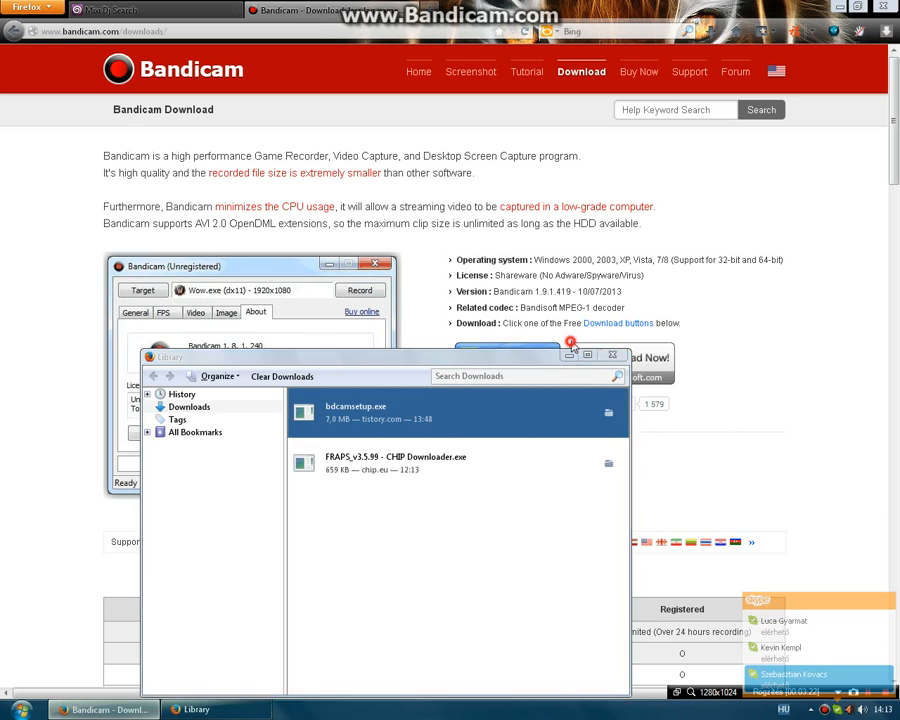
click(569, 355)
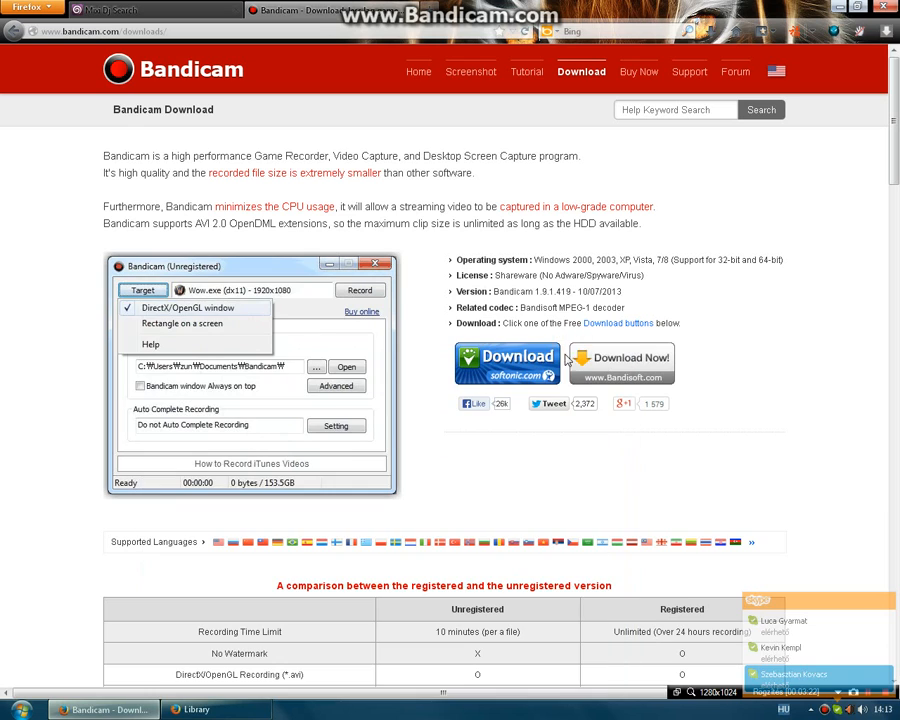
click(196, 709)
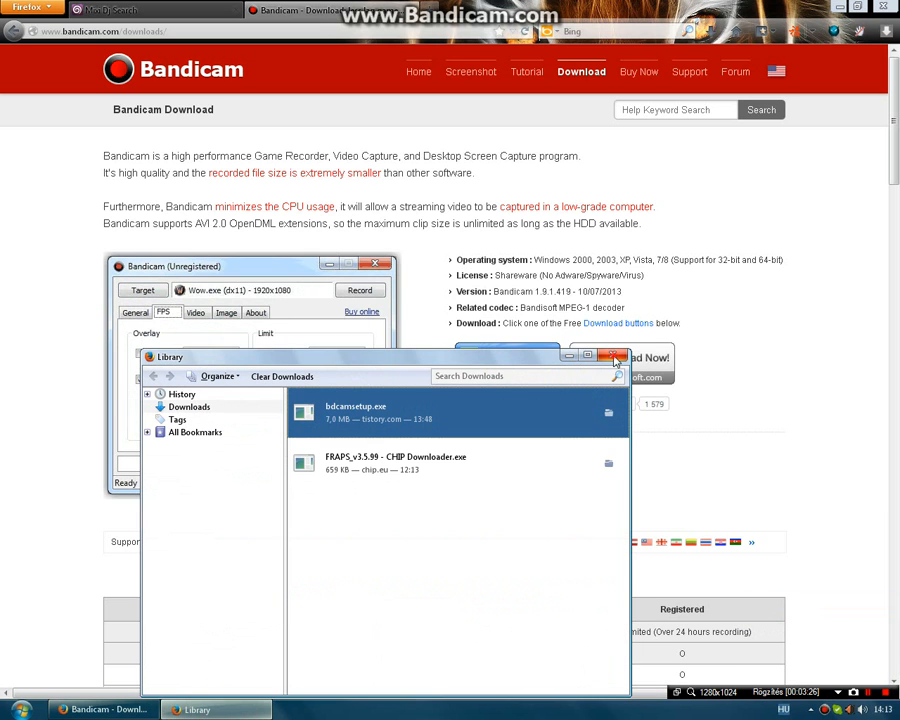
click(613, 355)
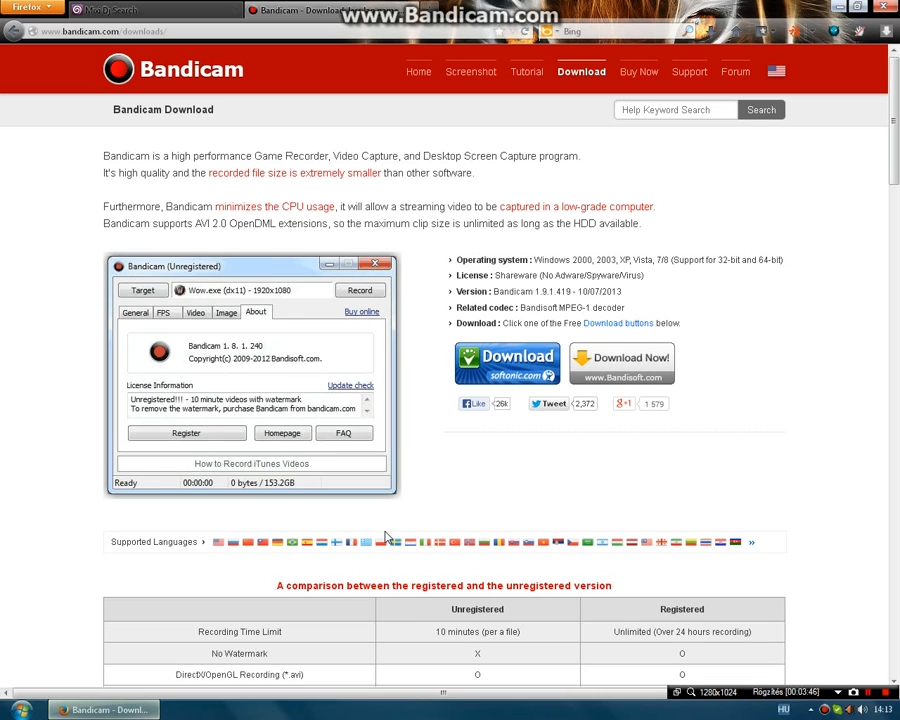
- Minimize Firefox, open Bandicam from the desktop and view its recording target options
click(838, 7)
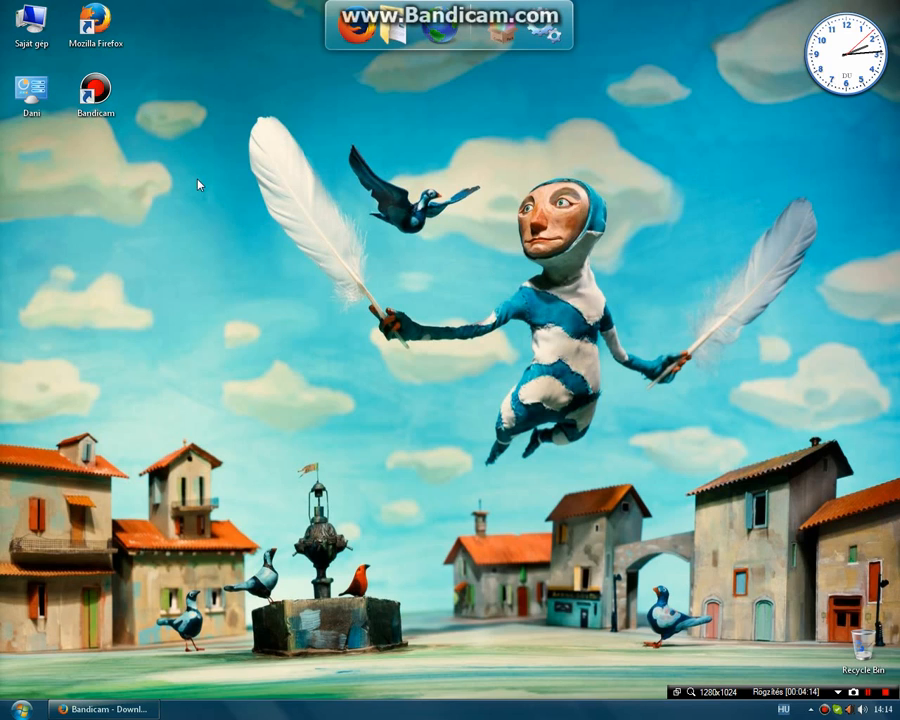
double_click(92, 90)
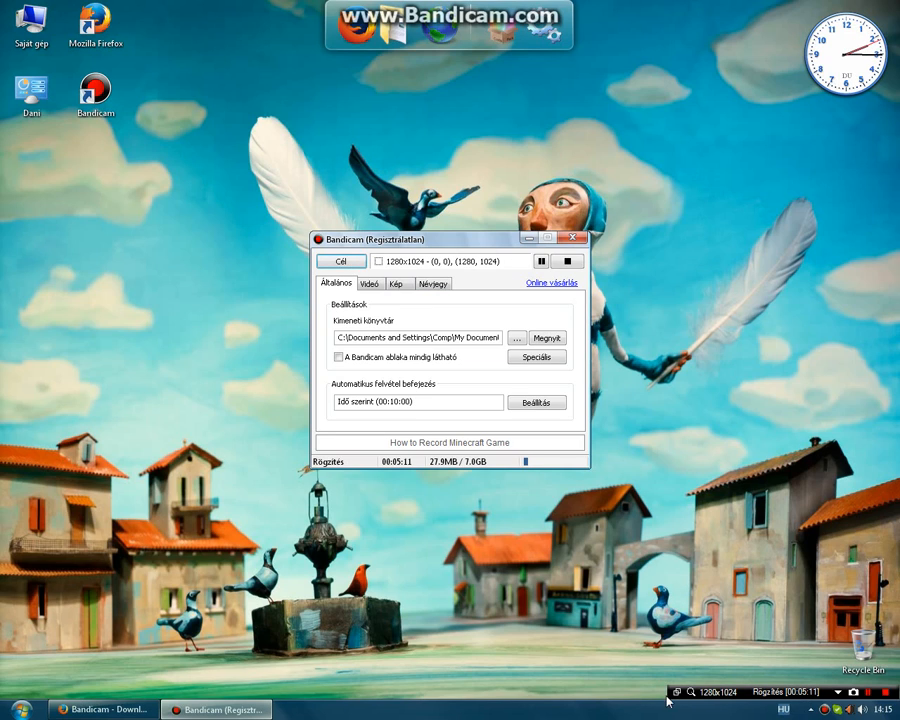
click(866, 691)
click(351, 264)
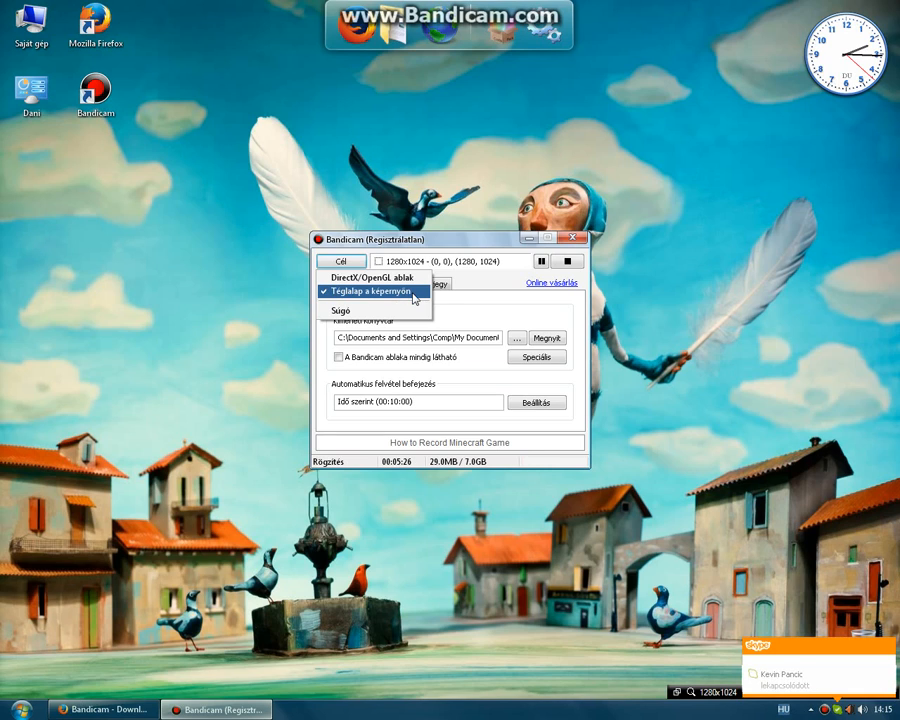
click(465, 315)
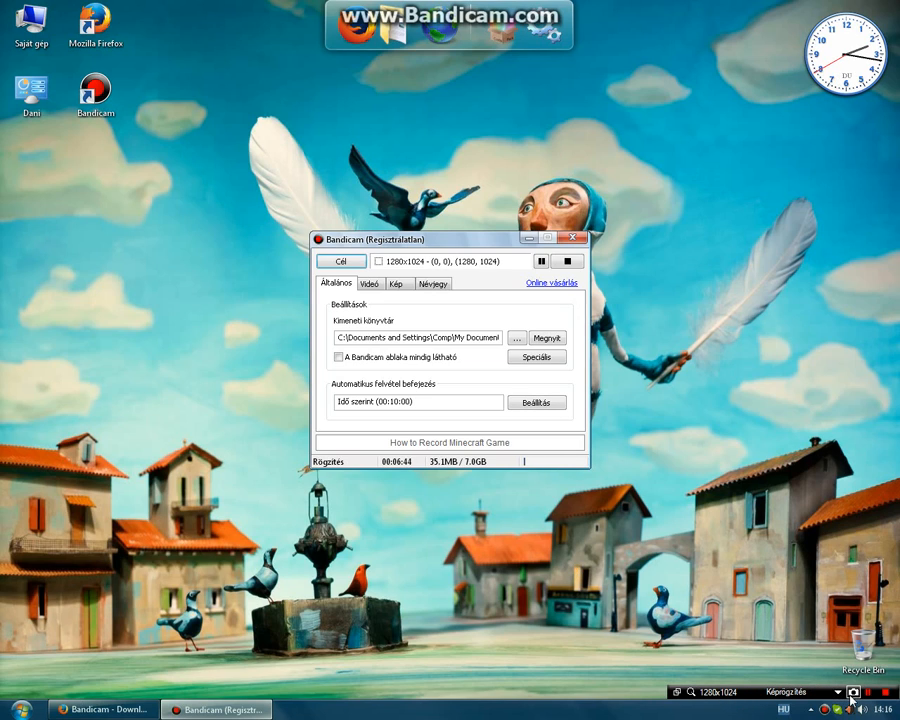
- Review Bandicam's image and video capture settings, including the Start/Stop hotkey, and recheck the recording target choices
click(396, 285)
click(369, 286)
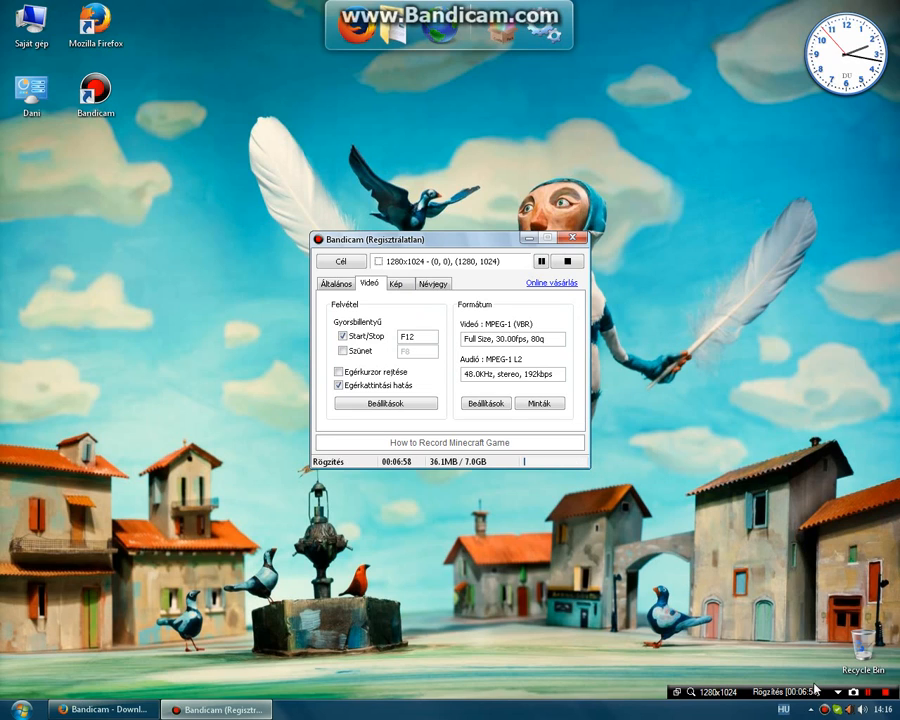
click(343, 261)
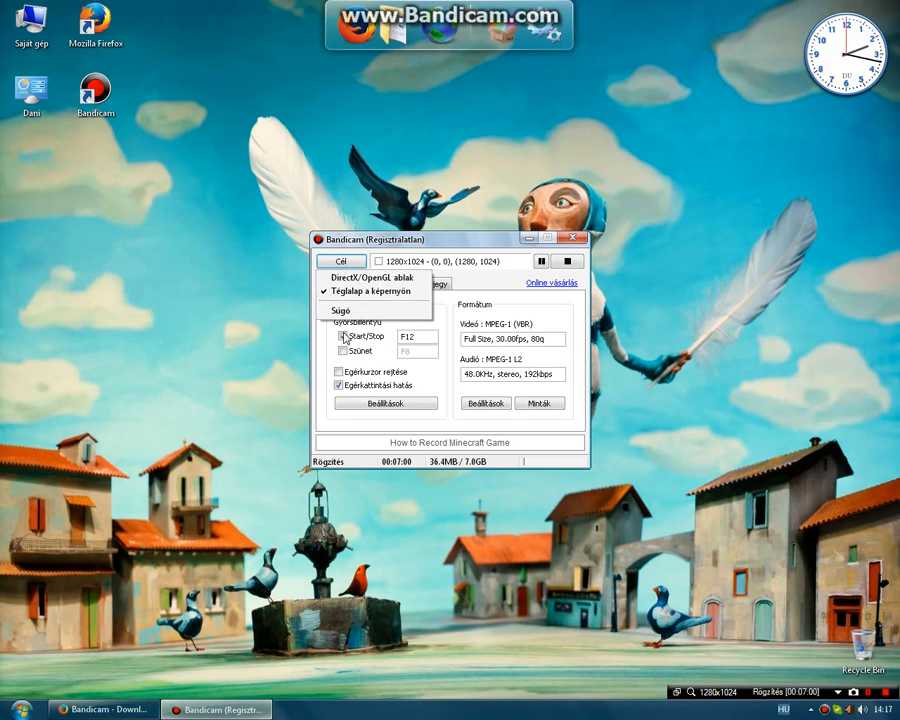
click(531, 309)
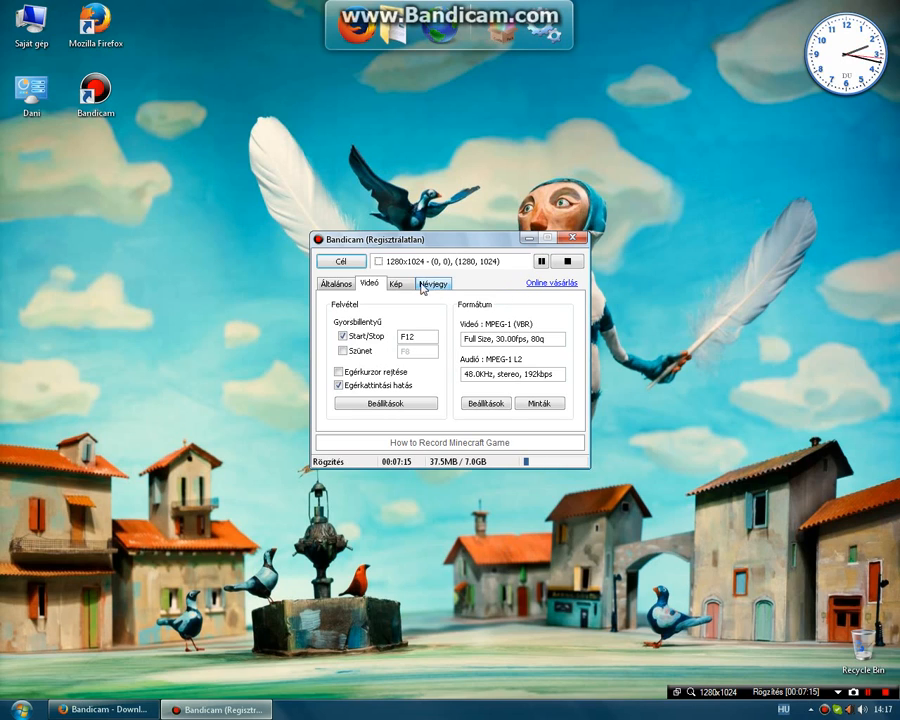
- Examine the video recording settings for the primary sound device choices and the logo options, and close them without changes
click(325, 290)
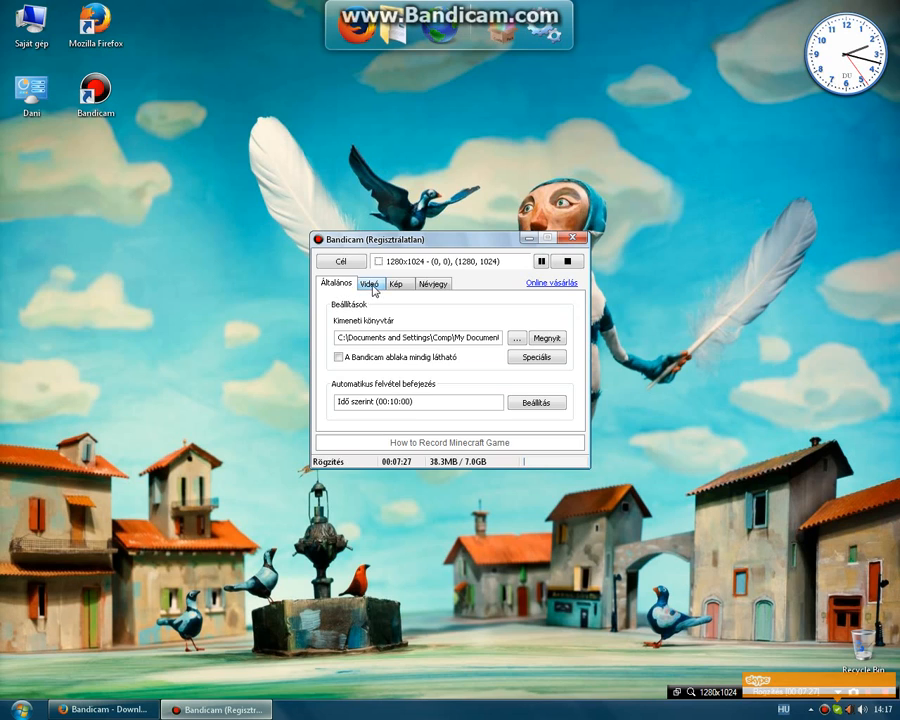
click(374, 289)
click(400, 404)
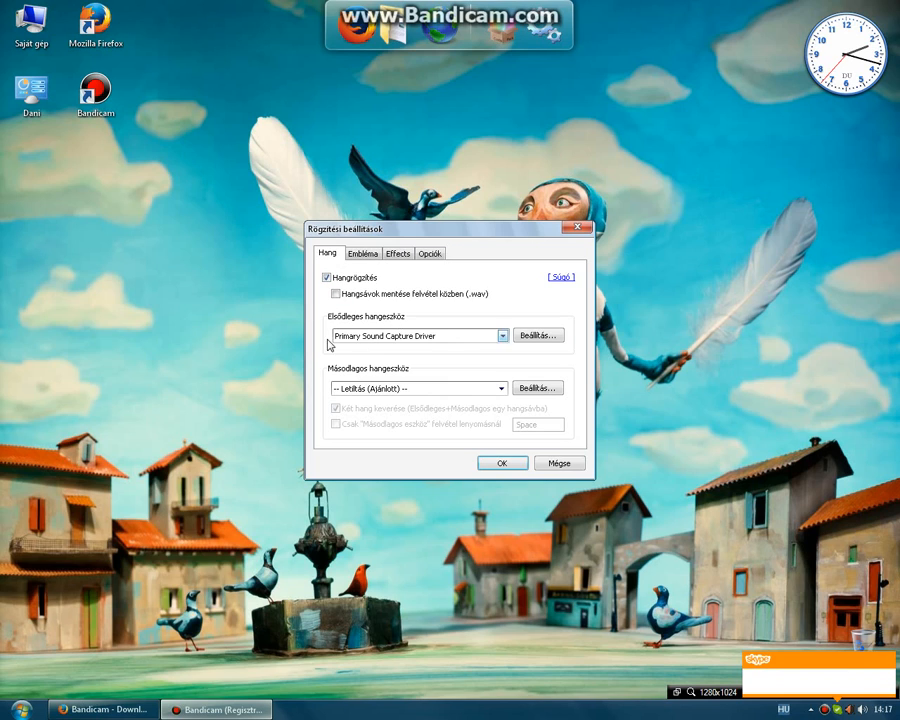
click(500, 336)
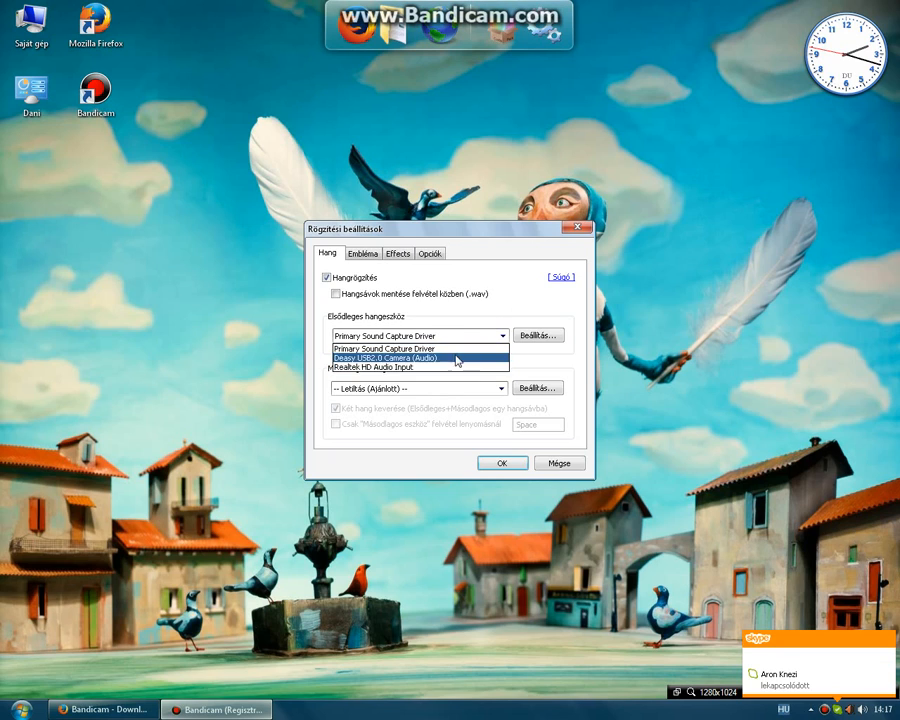
click(488, 320)
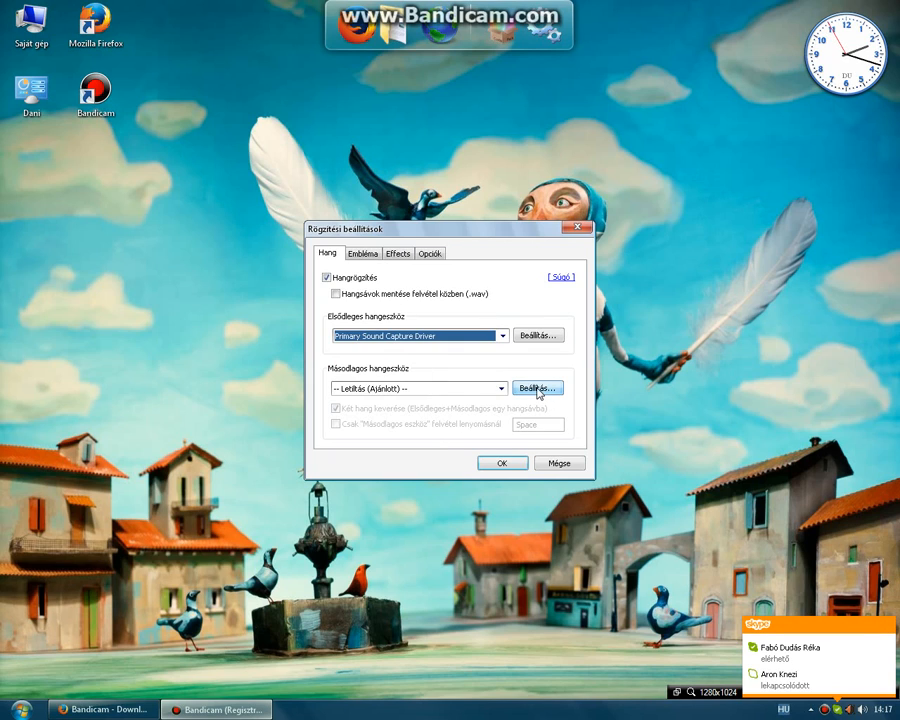
click(362, 253)
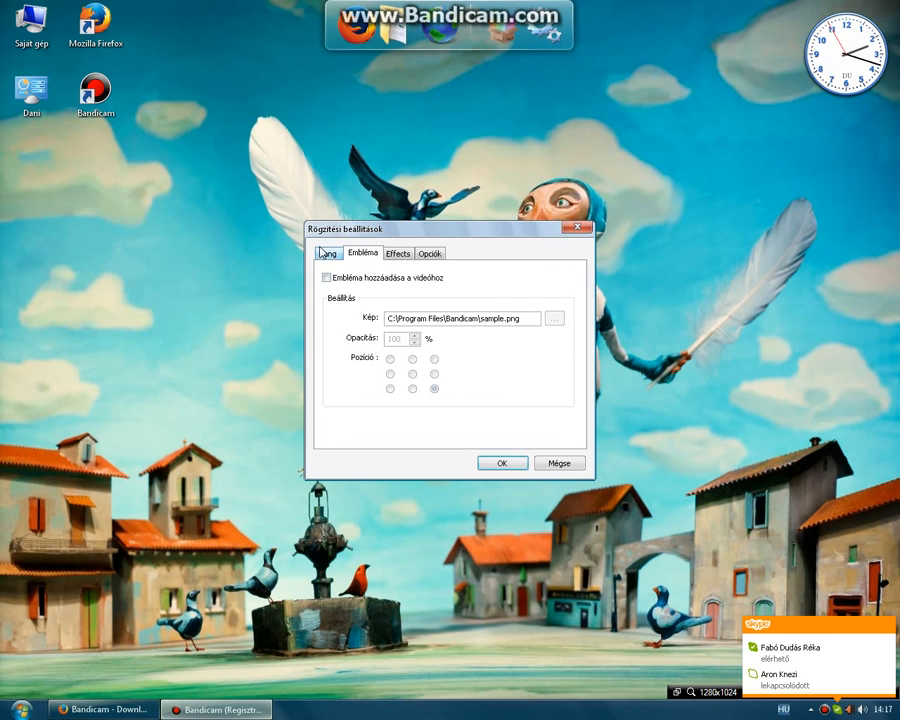
click(324, 253)
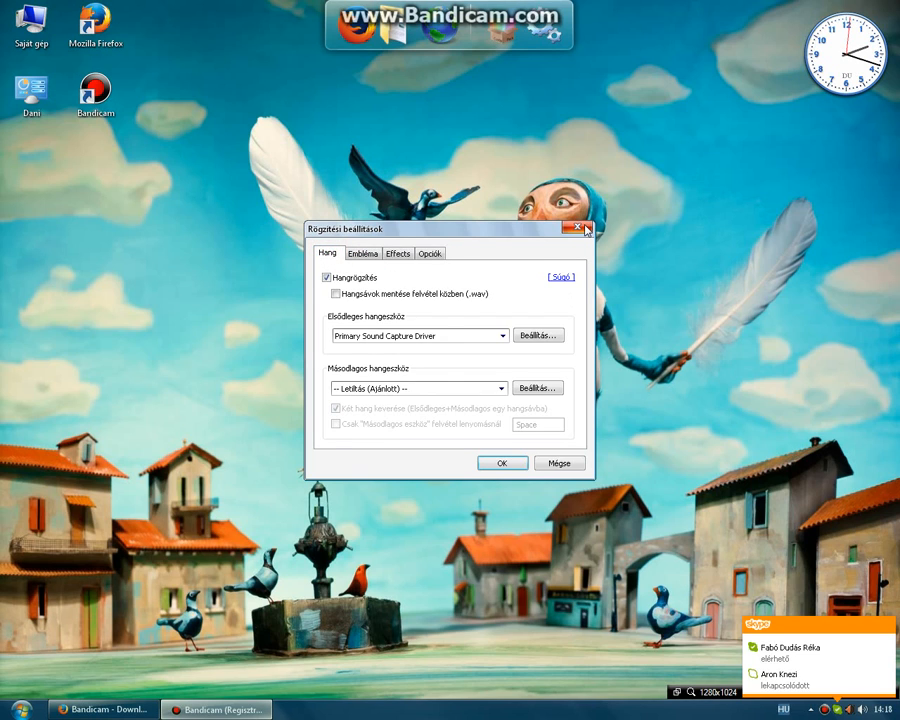
click(587, 229)
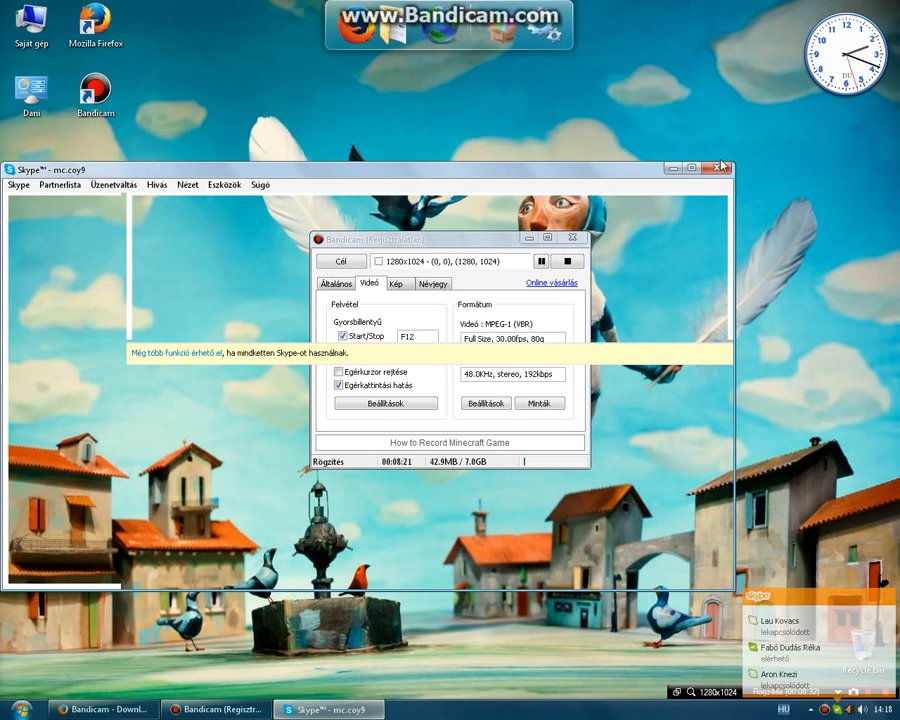
- Close the Skype window and display Bandicam's general settings
click(721, 167)
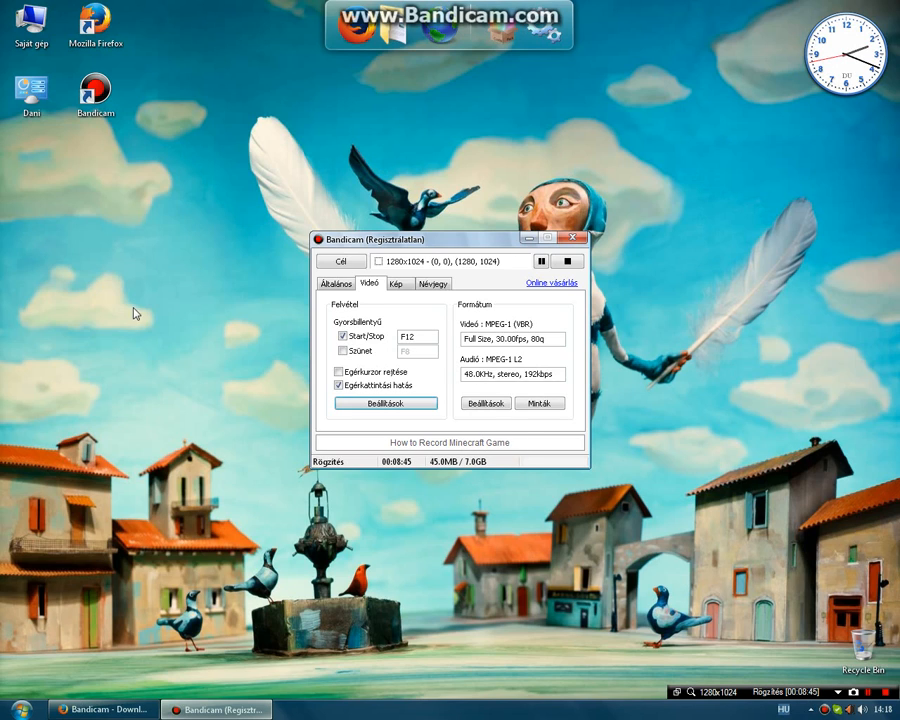
click(347, 285)
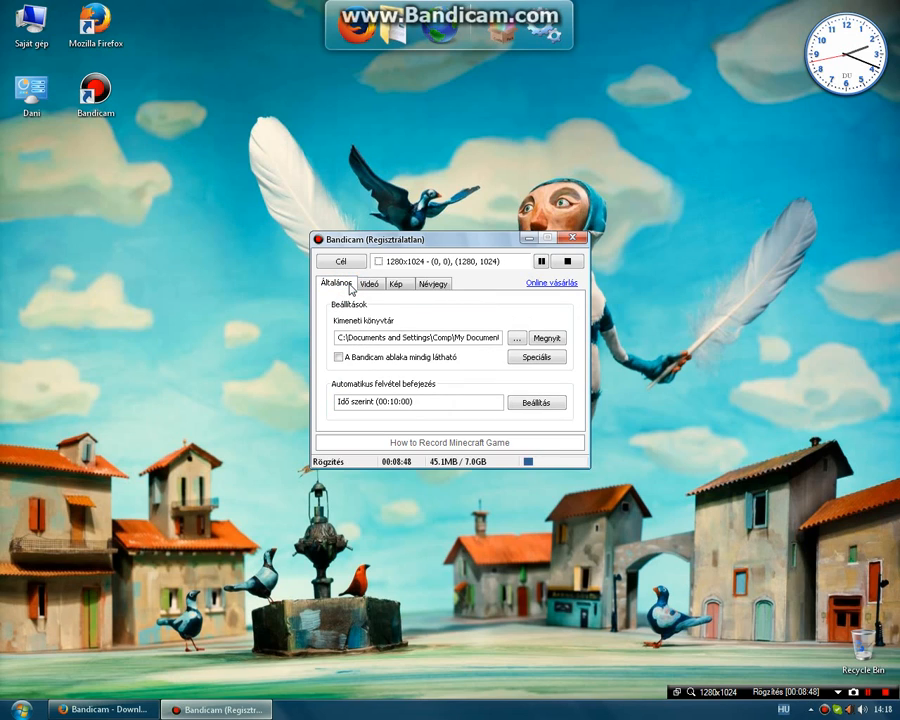